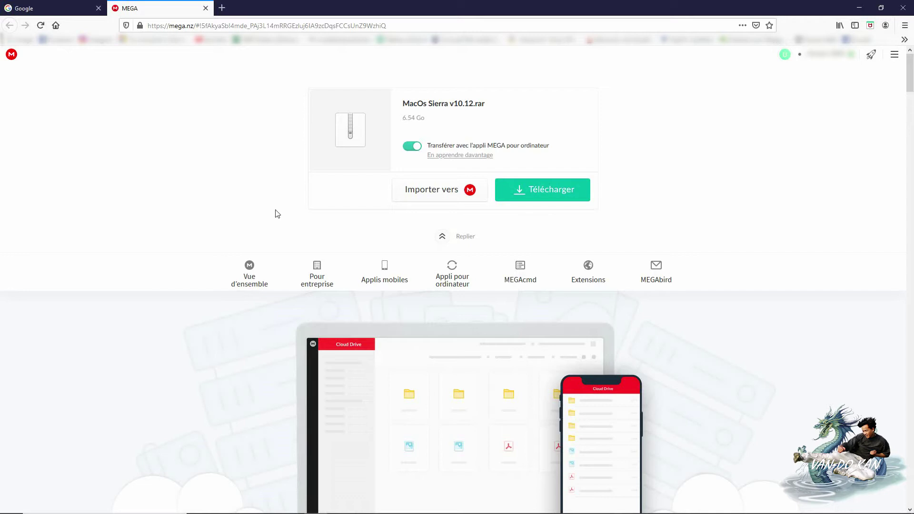
- Minimize the browser and open the MacOs Sierra v10.12 archive from the desktop in WinRAR, dismissing the licence reminder
click(860, 8)
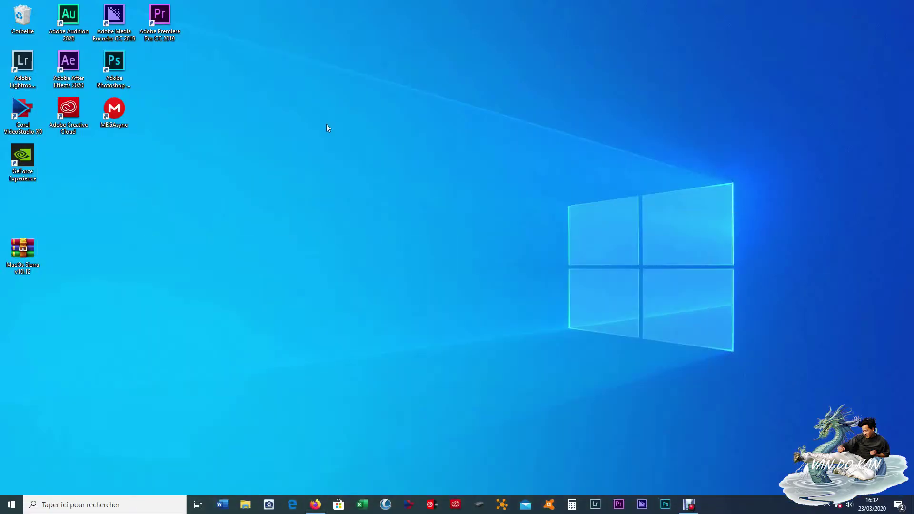
double_click(22, 251)
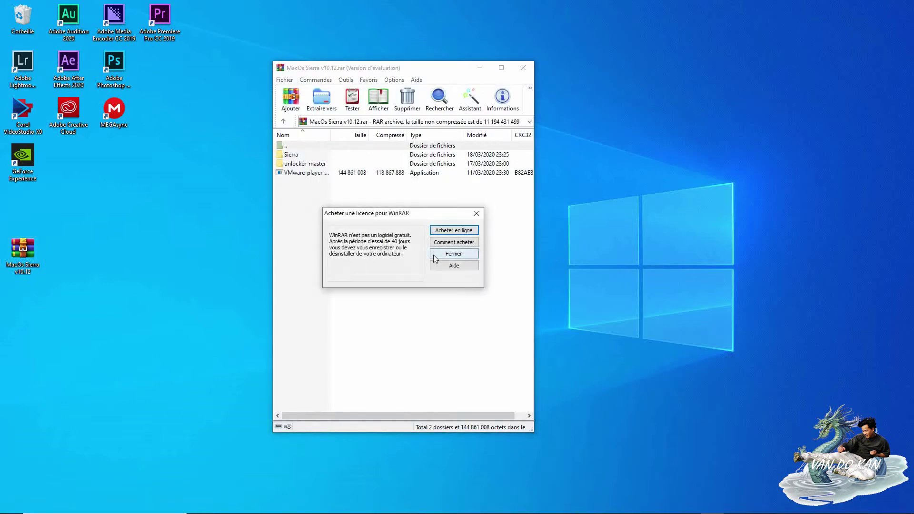
click(477, 212)
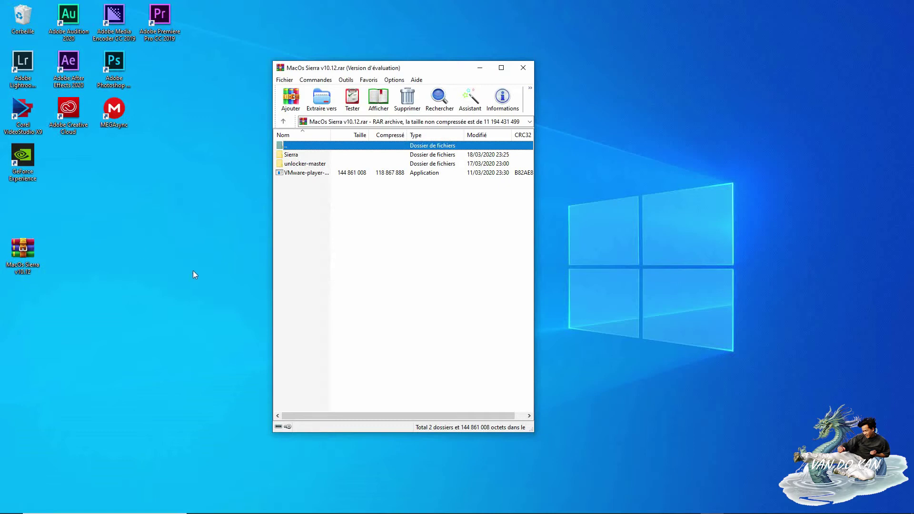
- Extract the Sierra folder, the unlocker-master folder and the VMware-player installer from the archive to the desktop
ctrl+click(317, 156)
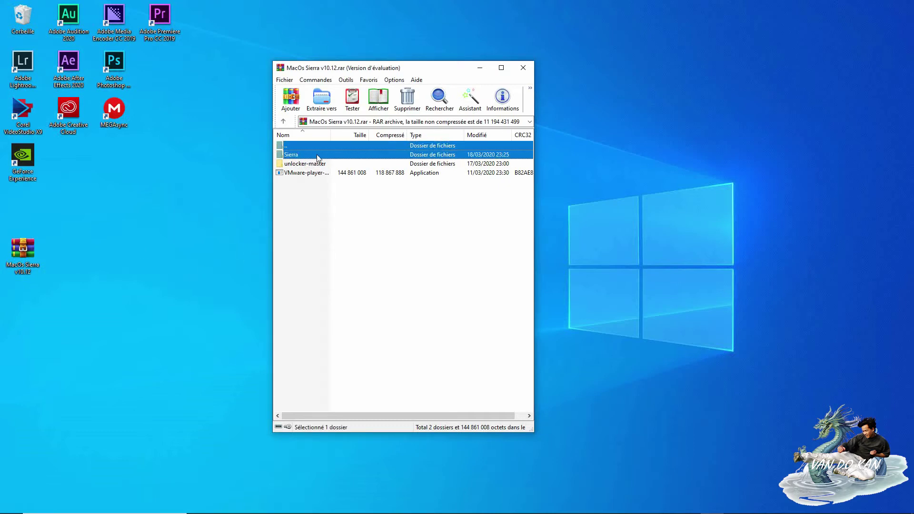
ctrl+click(318, 164)
ctrl+click(318, 173)
ctrl+click(327, 146)
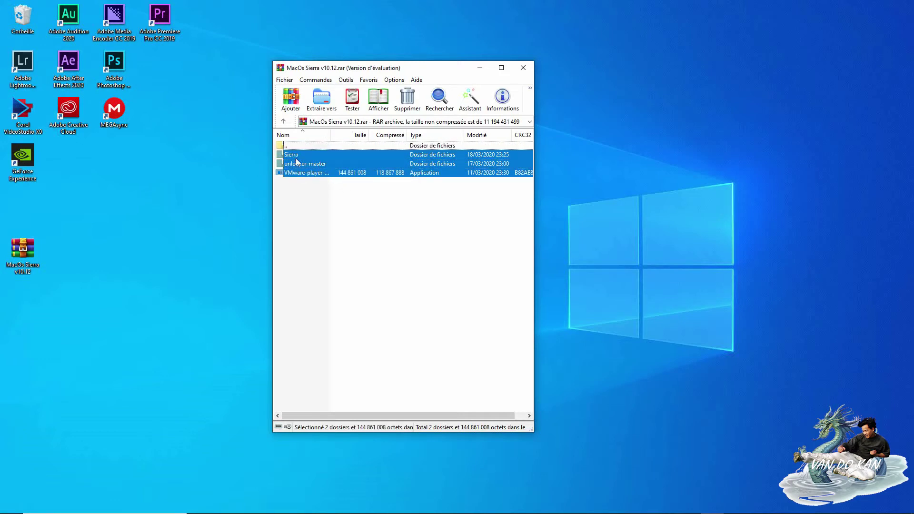
drag(322, 164, 233, 212)
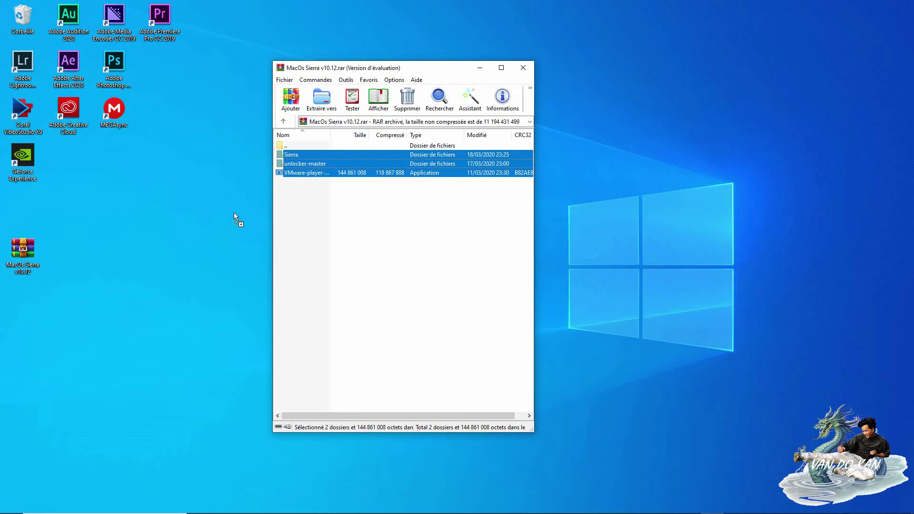
drag(110, 287, 109, 287)
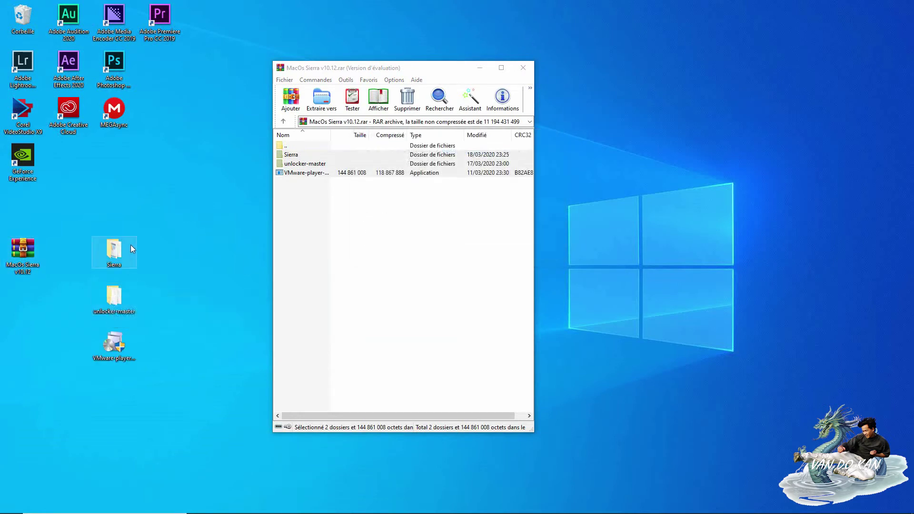
- Close the archive window and line up the three extracted items directly below the MacOs Sierra archive on the desktop
click(523, 68)
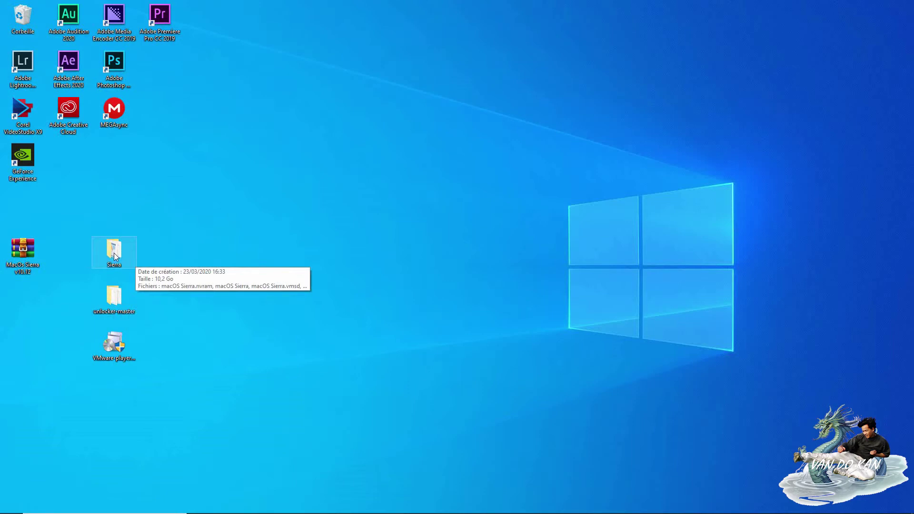
drag(116, 250, 39, 309)
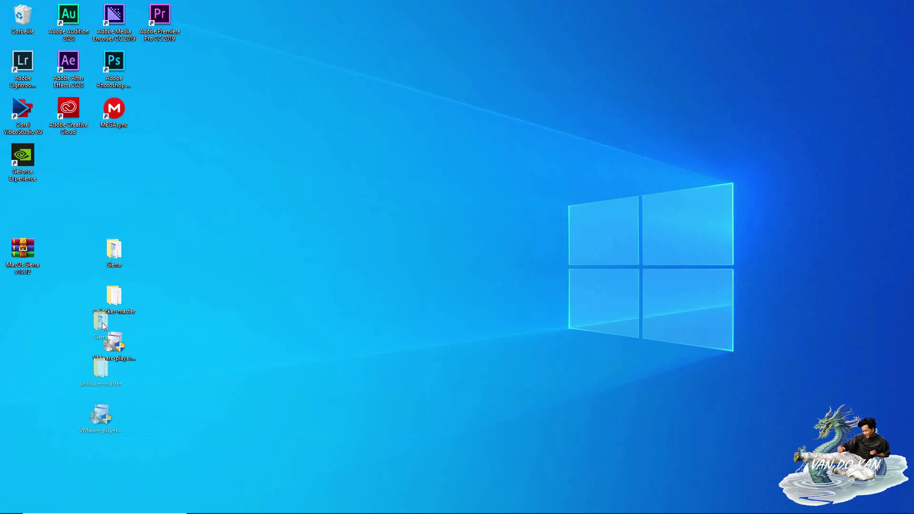
click(70, 353)
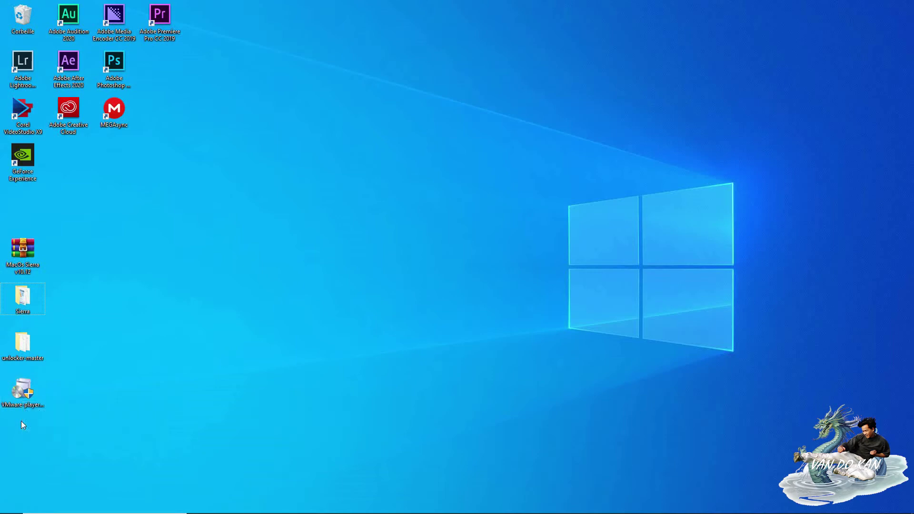
- Start the VMware Workstation 15 Player setup, accept the license agreement, and keep the default destination without the enhanced keyboard driver
double_click(22, 399)
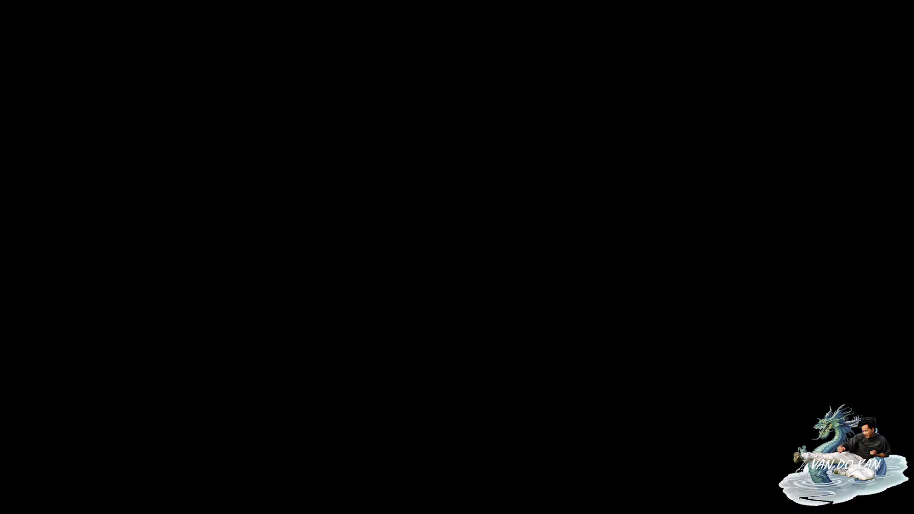
click(390, 319)
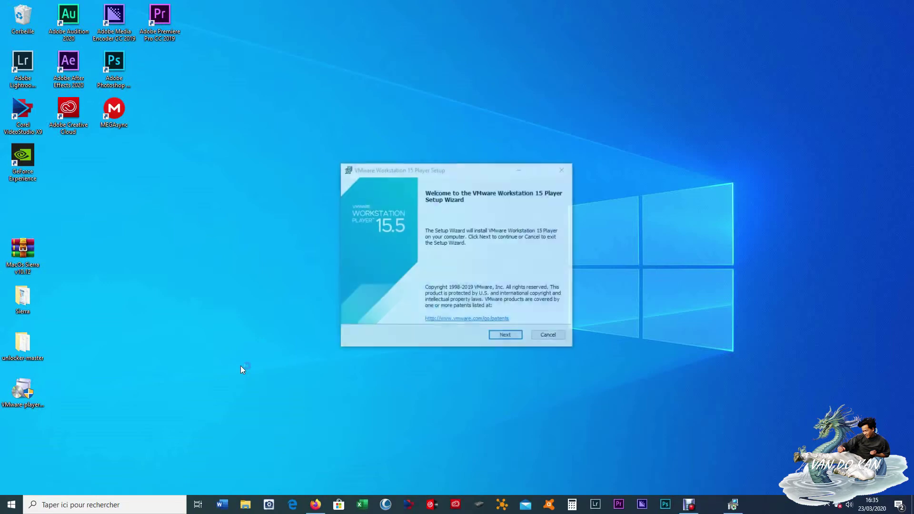
click(506, 336)
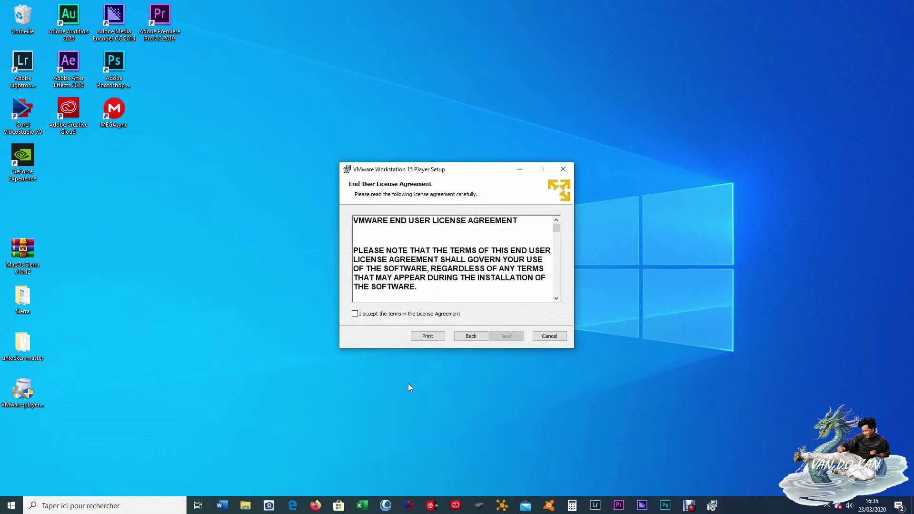
click(354, 314)
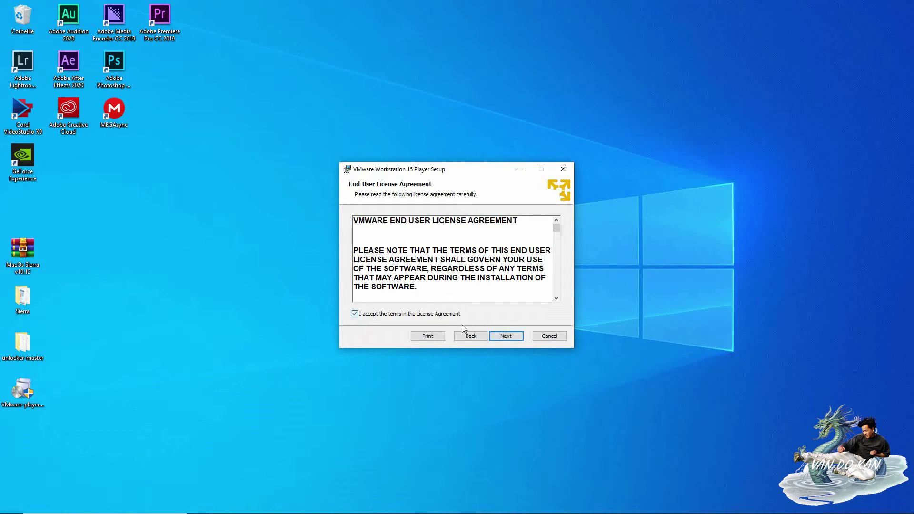
click(506, 336)
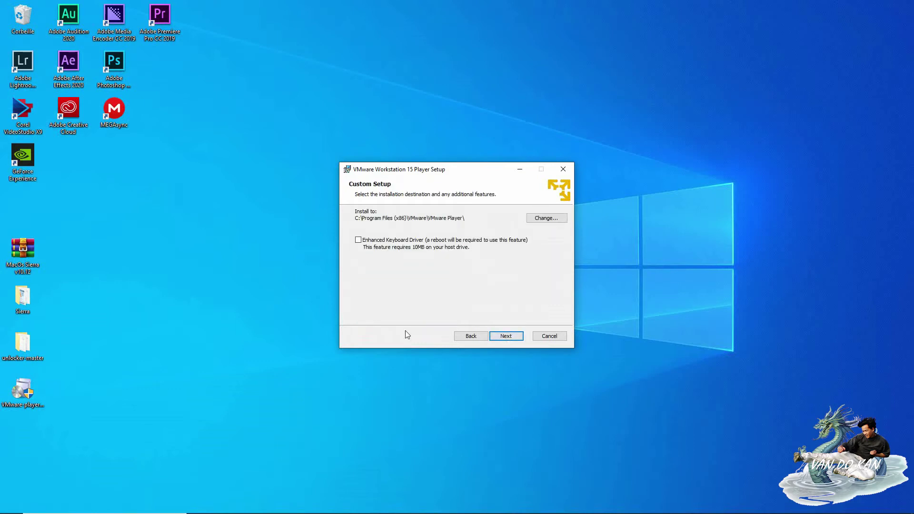
click(506, 336)
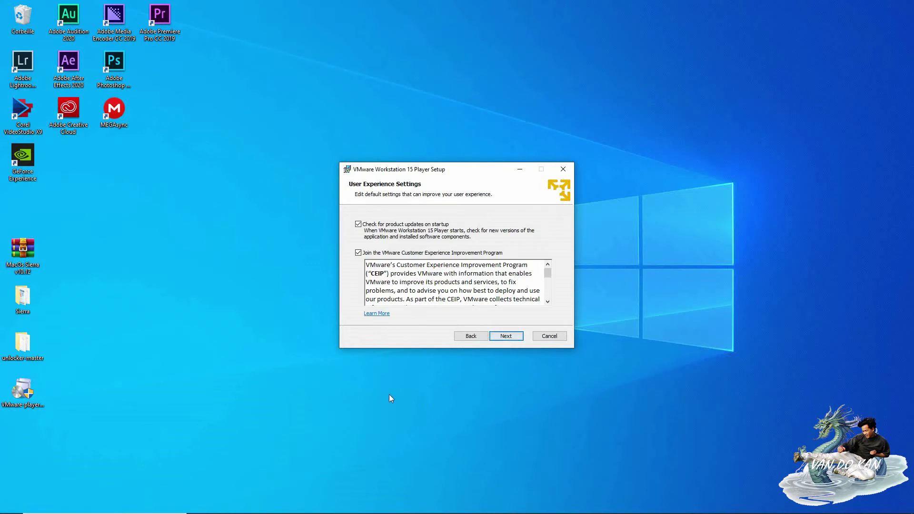
- Turn off product update checks on startup and participation in the VMware Customer Experience Improvement Program
click(358, 253)
click(358, 224)
click(504, 336)
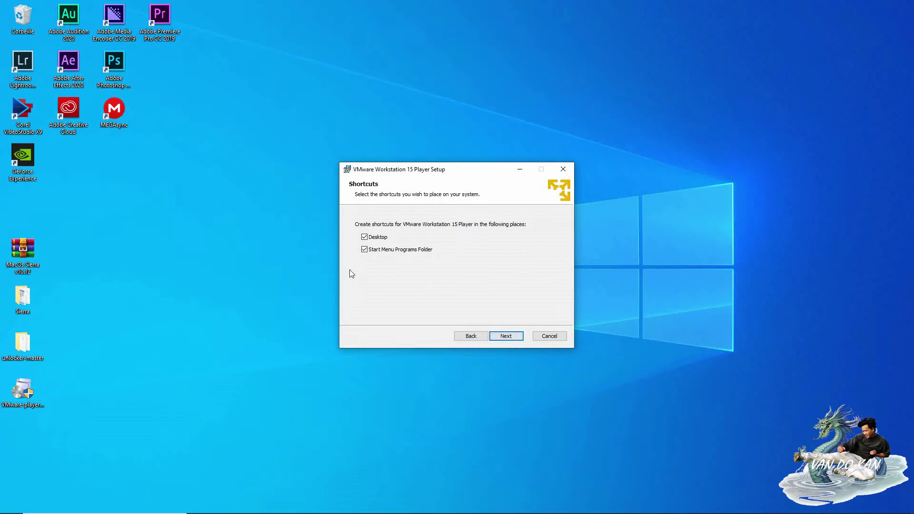
- Keep the Desktop and Start Menu shortcuts, install VMware Workstation 15 Player, and finish the setup without entering a license
click(508, 337)
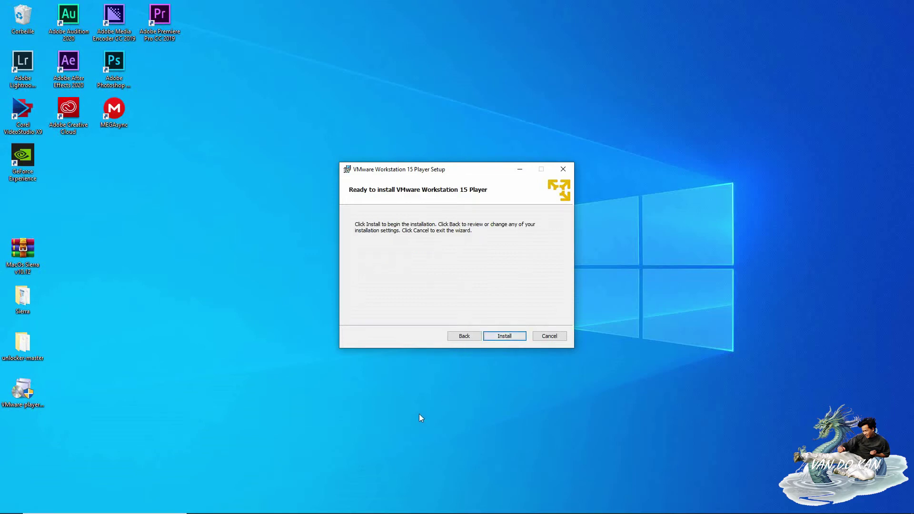
click(509, 336)
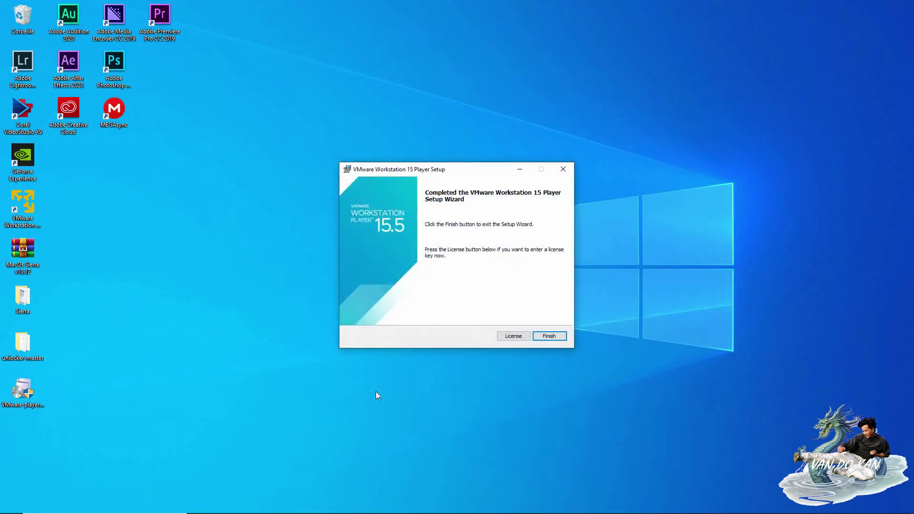
click(549, 337)
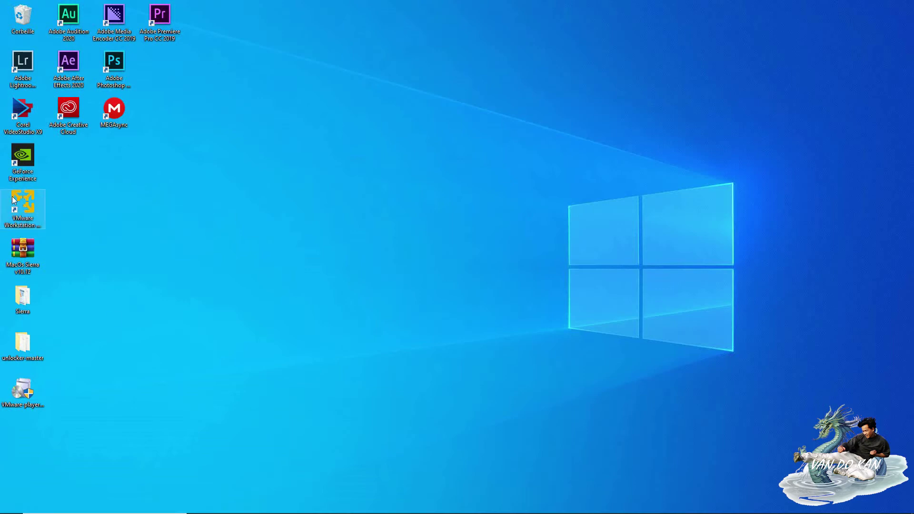
- Run the win-install script from the unlocker-master folder as administrator, allow it to make changes, and close the folder
double_click(20, 347)
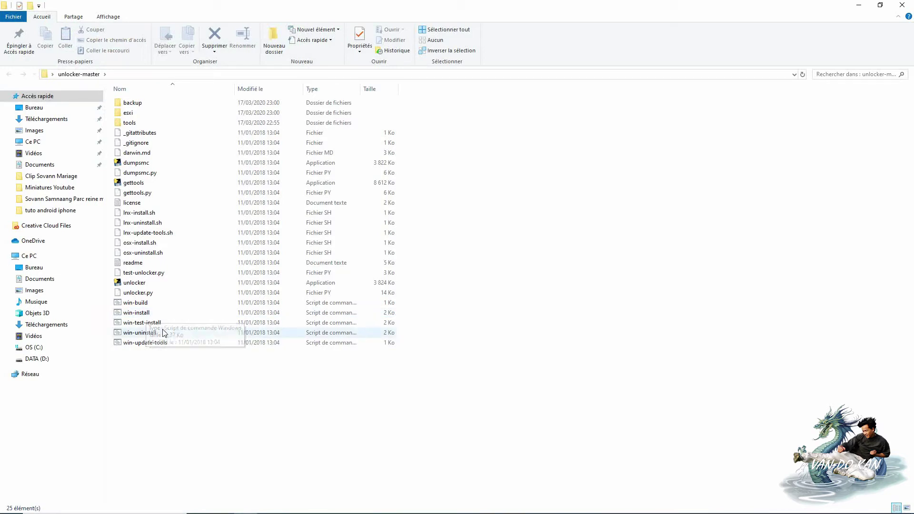
right_click(142, 315)
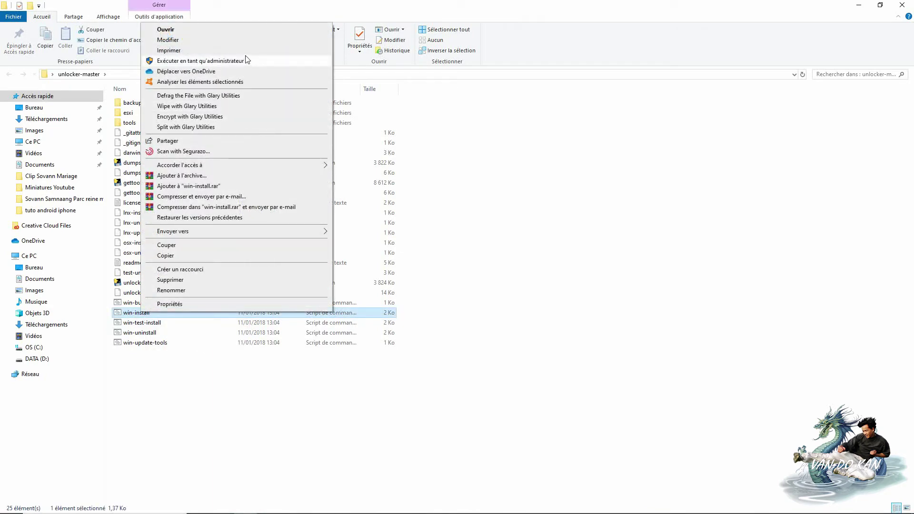
click(245, 62)
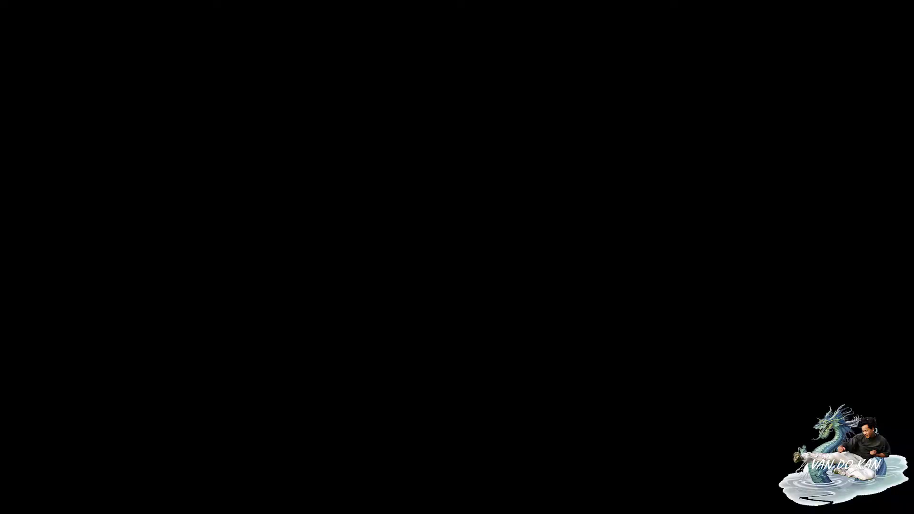
click(412, 310)
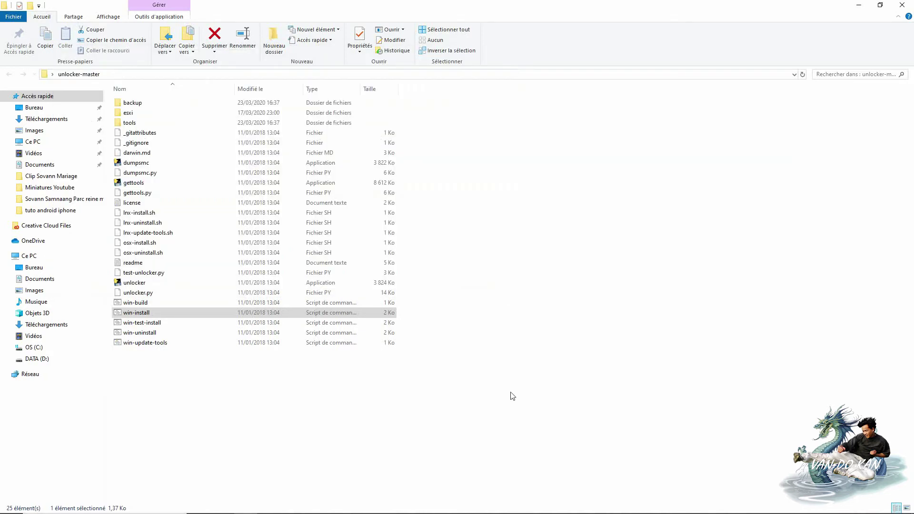
click(901, 5)
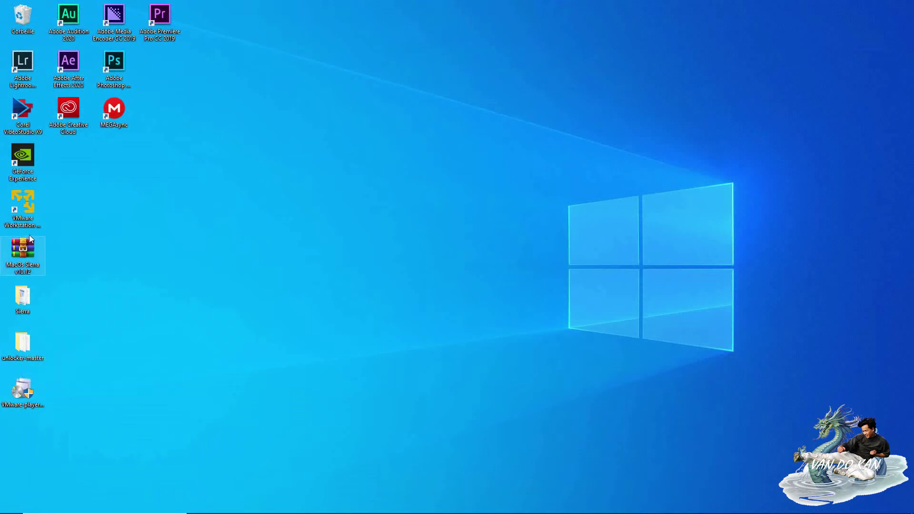
- Launch VMware Workstation 15 Player and open the existing macOS Sierra virtual machine from the Sierra folder
click(22, 203)
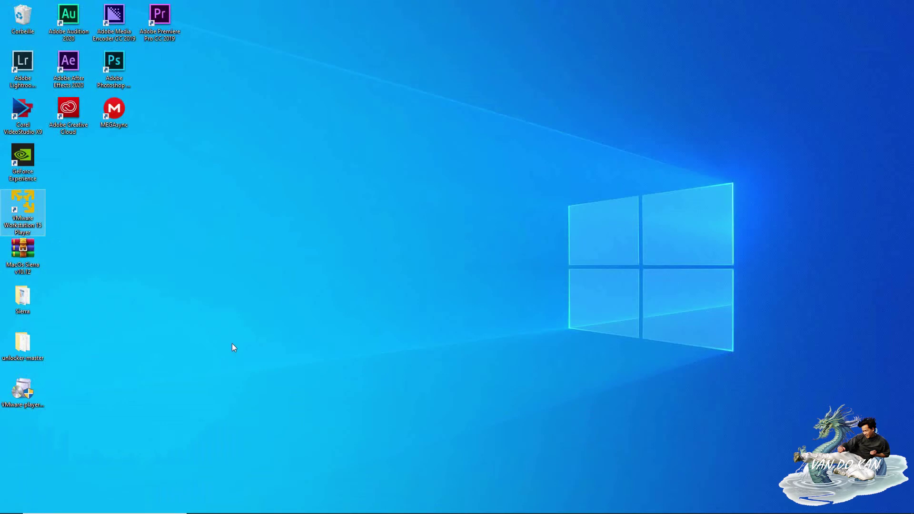
key(Return)
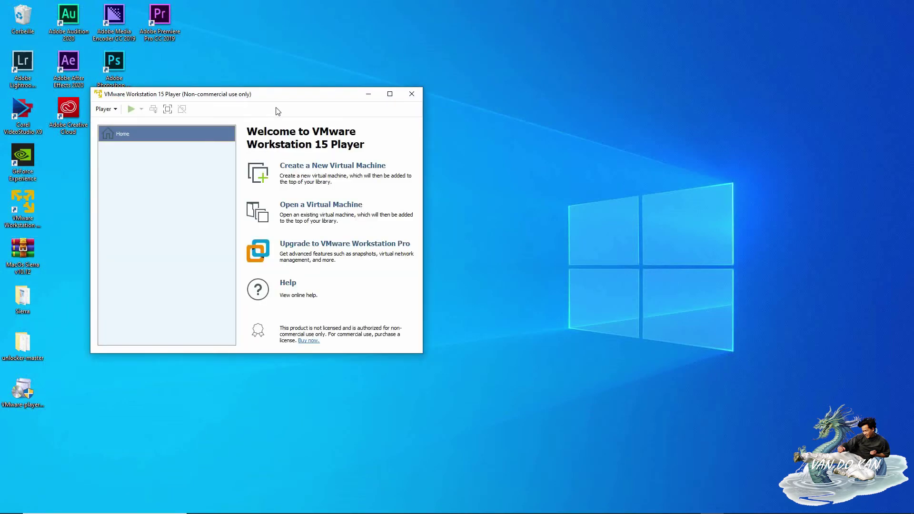
drag(279, 95, 449, 128)
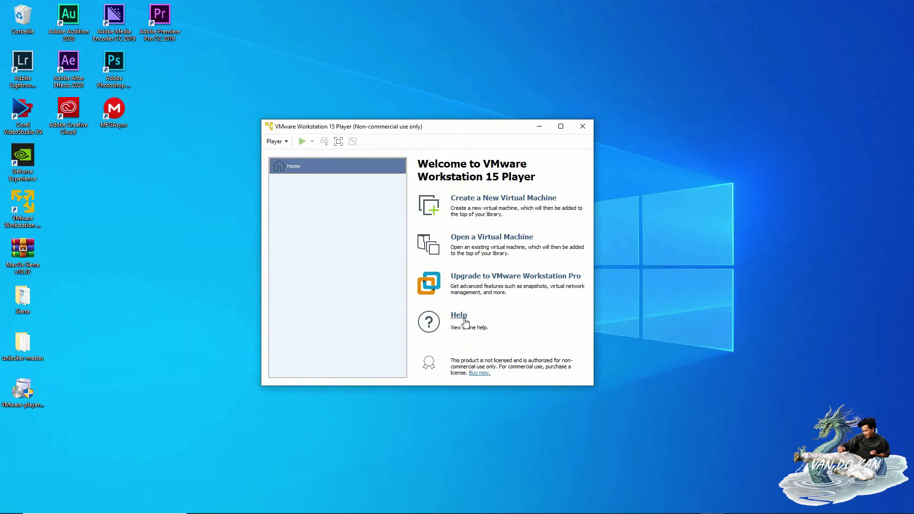
click(489, 241)
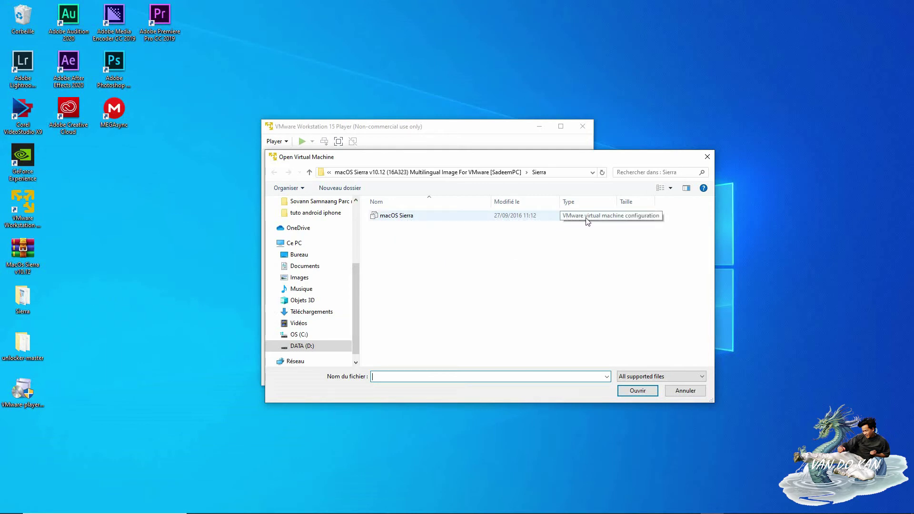
double_click(402, 219)
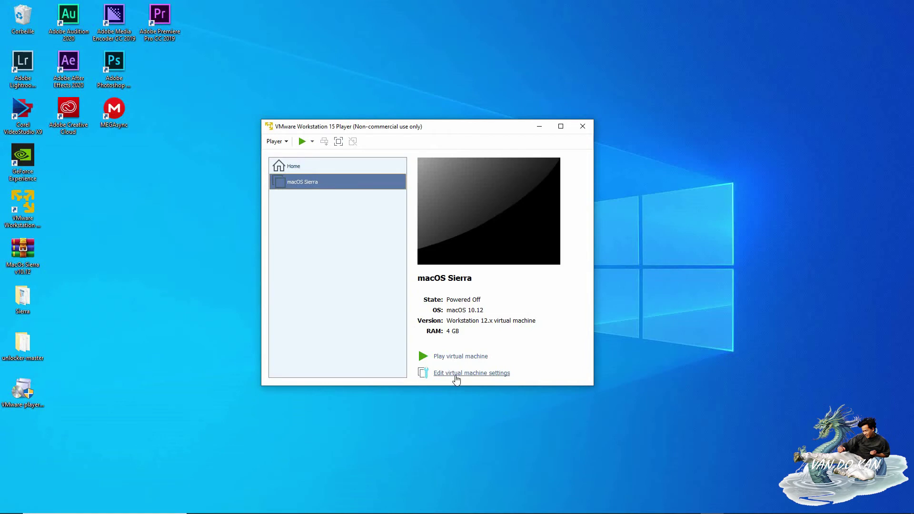
- In the macOS Sierra virtual machine's settings, set the memory to 8192 MB and the number of processor cores to 2
click(456, 373)
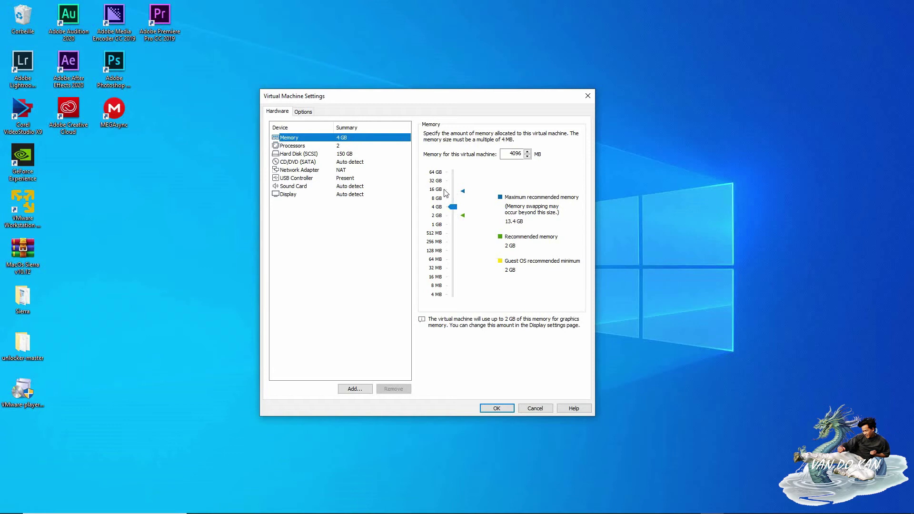
drag(453, 206, 453, 199)
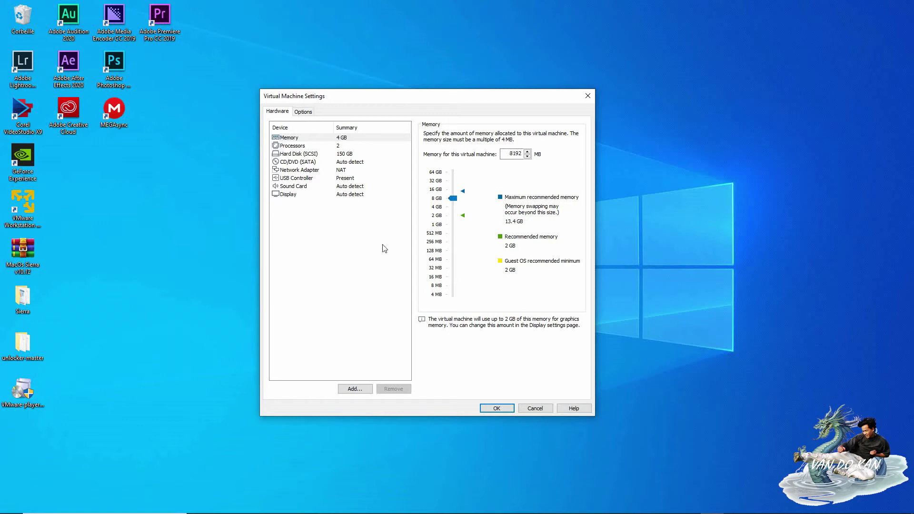
click(298, 145)
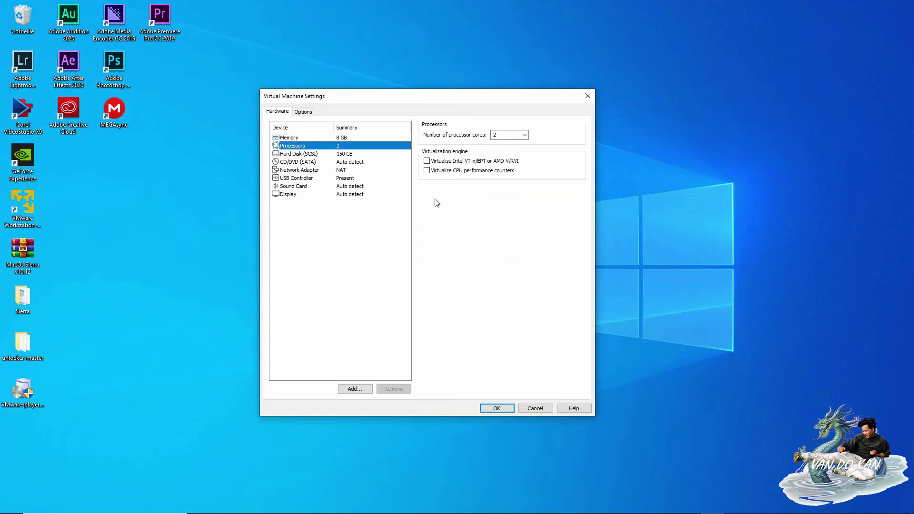
click(524, 136)
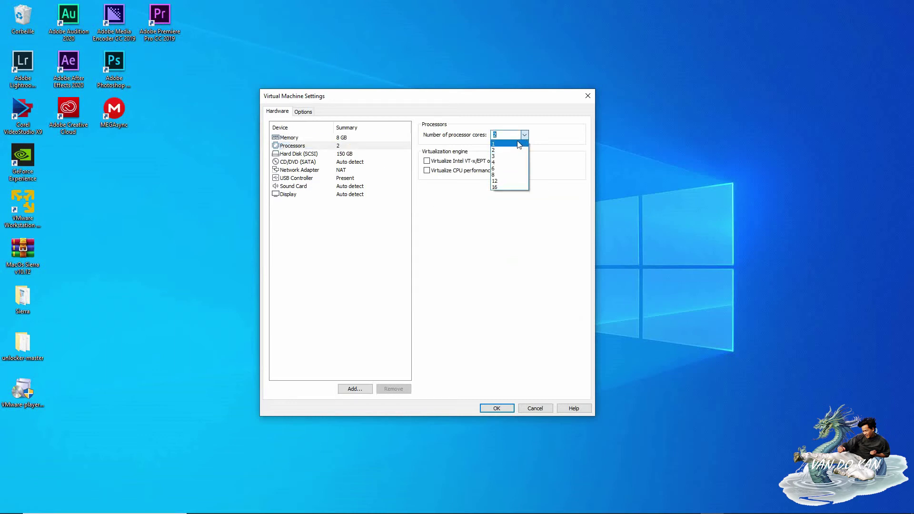
click(502, 149)
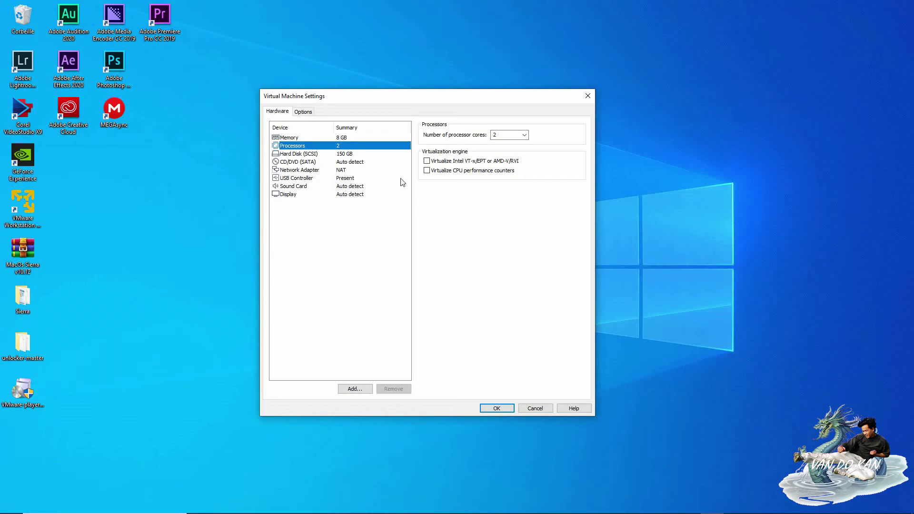
- Enable showing all USB input devices on the virtual machine's USB controller and save the settings
click(347, 157)
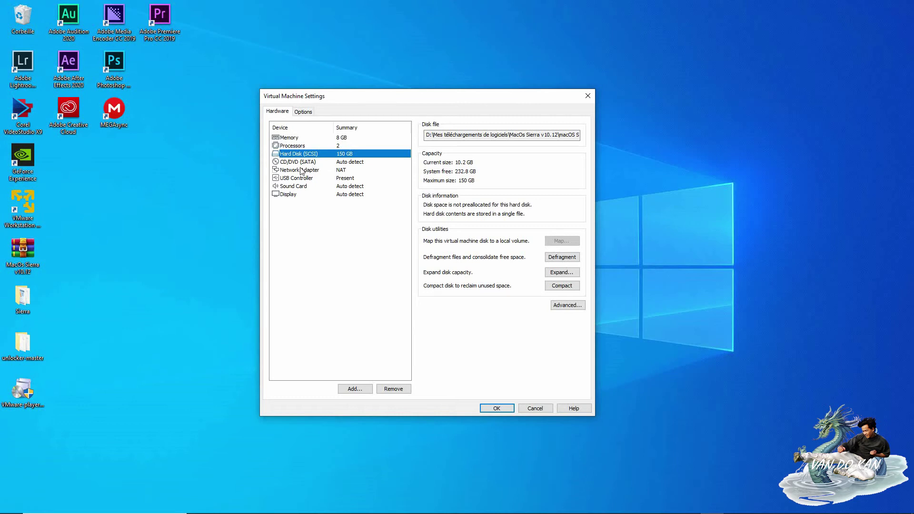
click(344, 179)
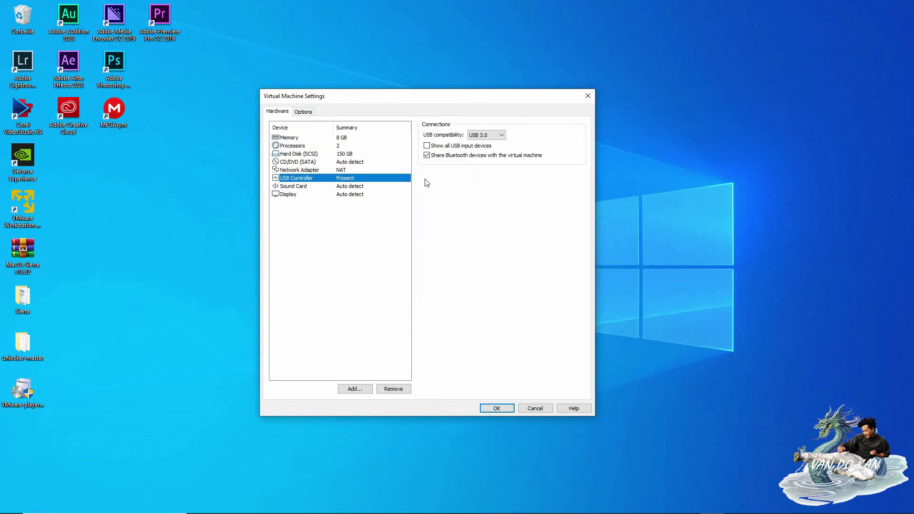
click(427, 146)
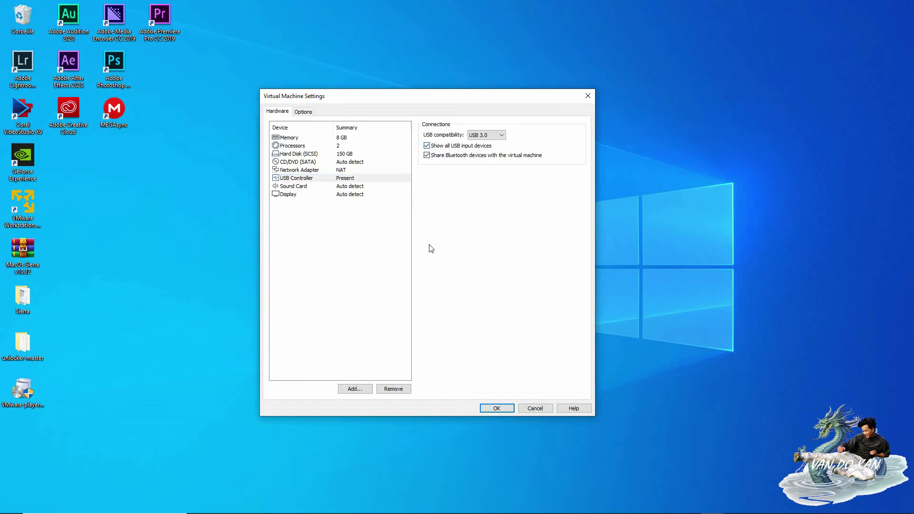
click(498, 408)
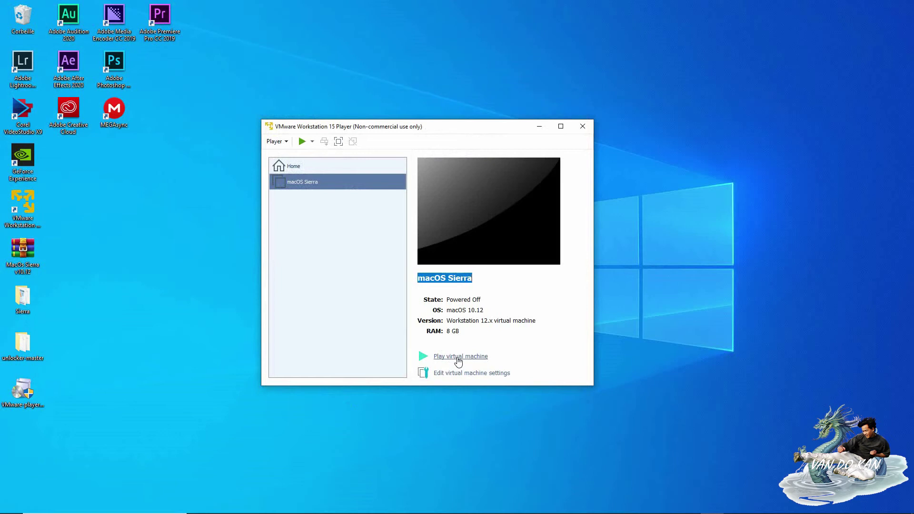
- Start the macOS Sierra virtual machine, answer that it was copied, and reposition its window while it boots
click(458, 358)
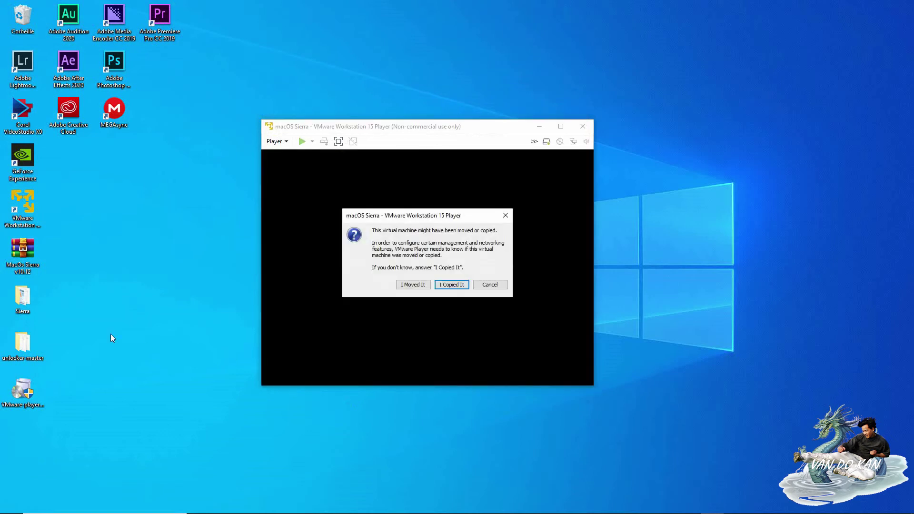
click(454, 285)
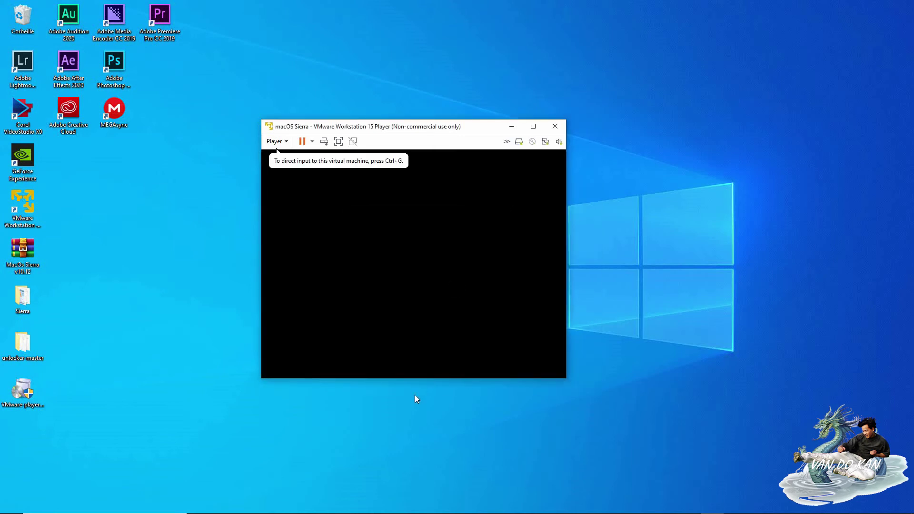
drag(528, 126, 474, 45)
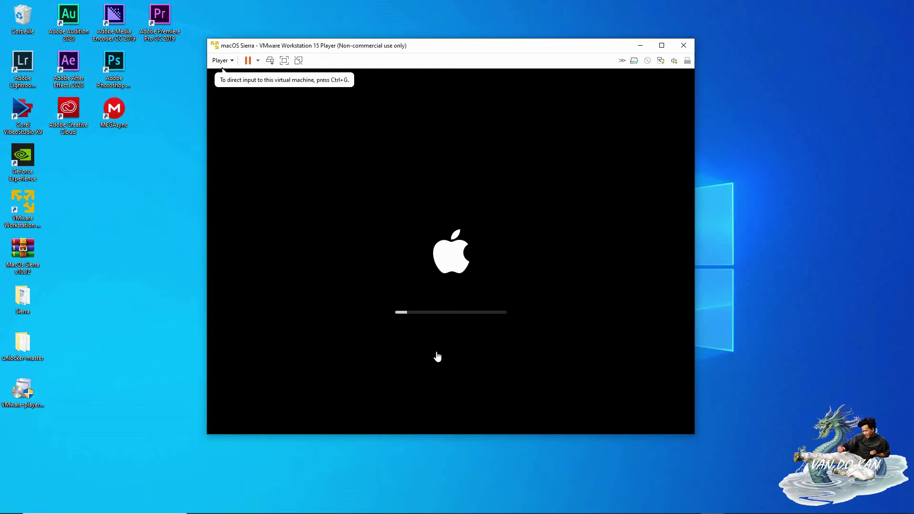
click(220, 61)
click(185, 92)
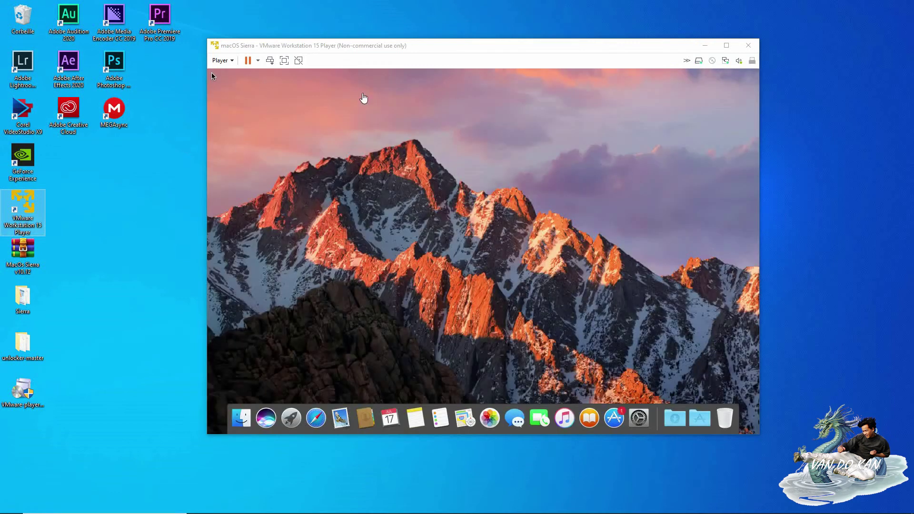
- Switch the running virtual machine to full screen and unpin the VMware toolbar so it hides automatically
click(284, 62)
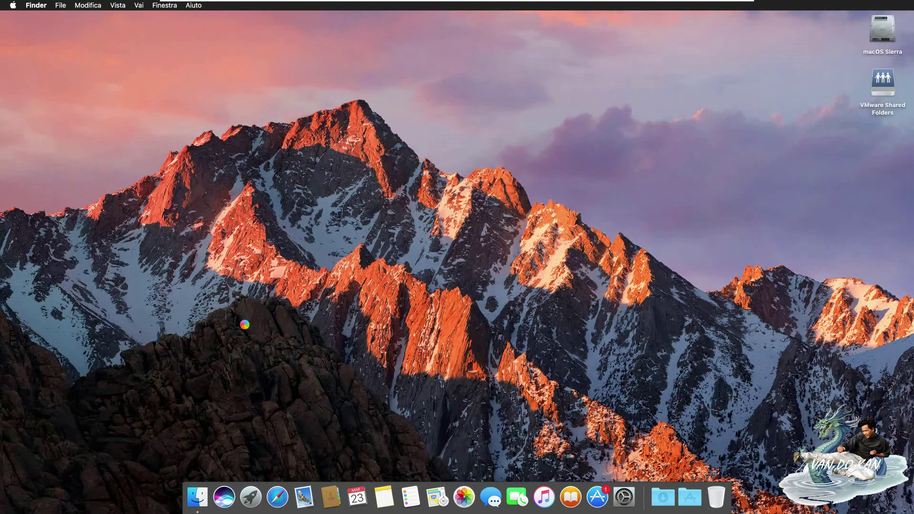
mouse_move(287, 3)
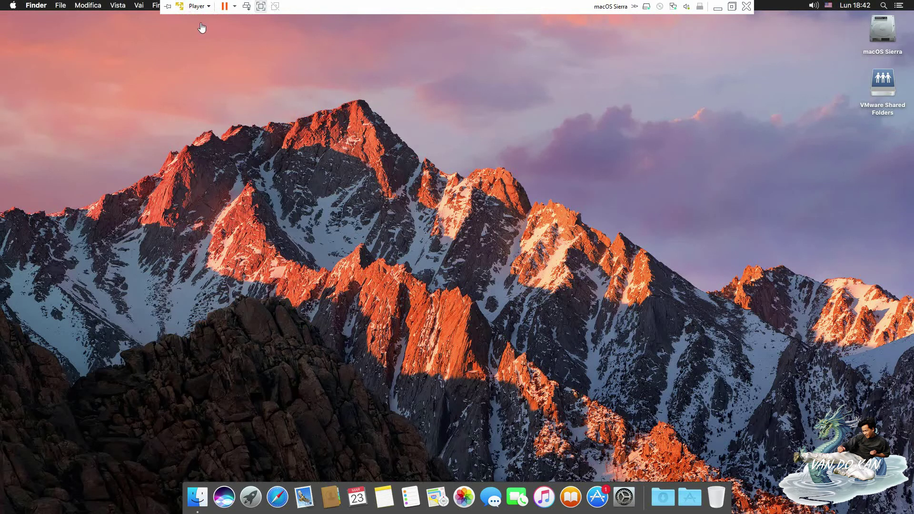
click(168, 6)
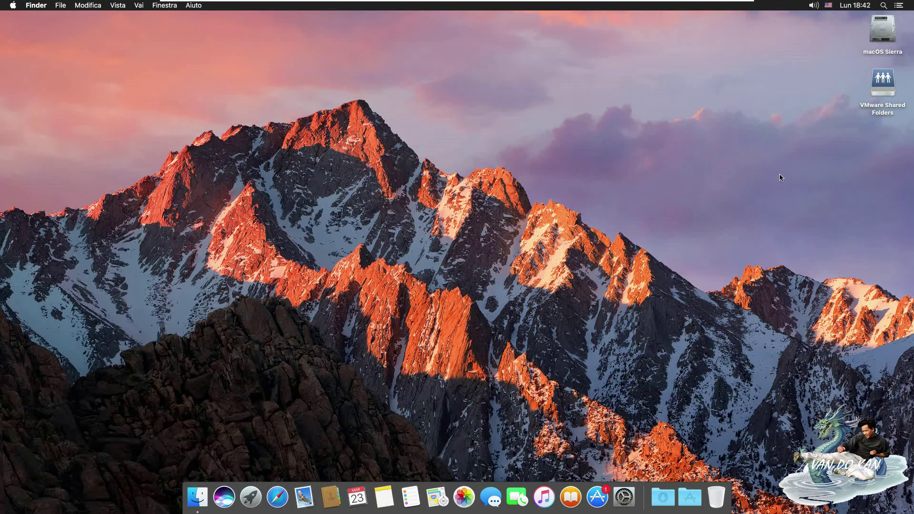
- Examine System Preferences, the Finder menus and the home folder in macOS, closing each of them
click(624, 497)
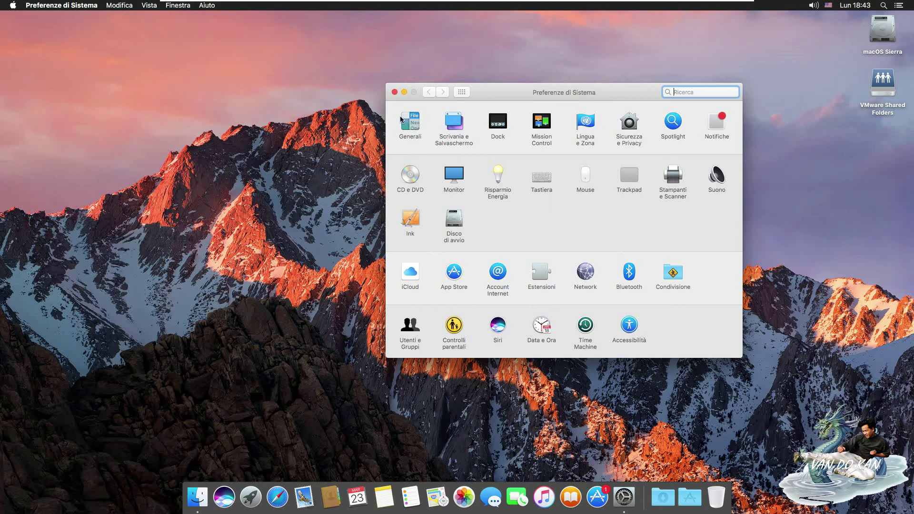
click(395, 92)
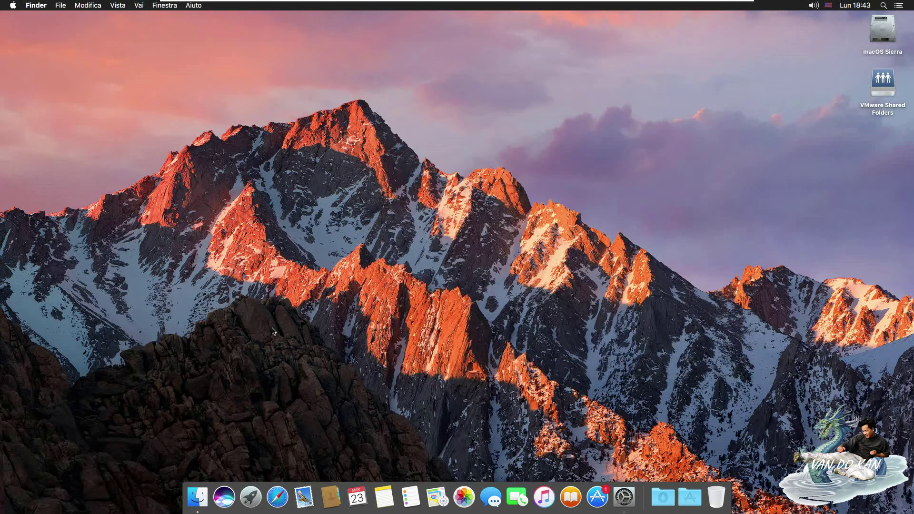
click(34, 5)
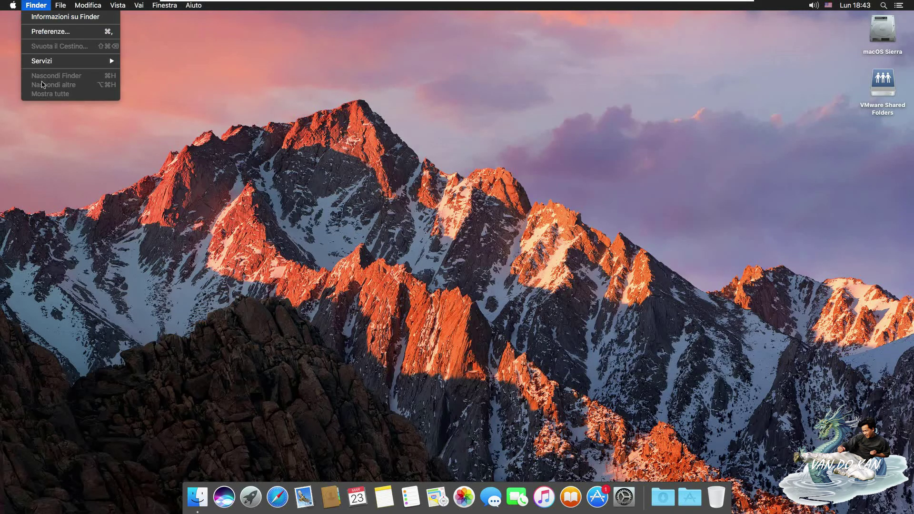
mouse_move(59, 7)
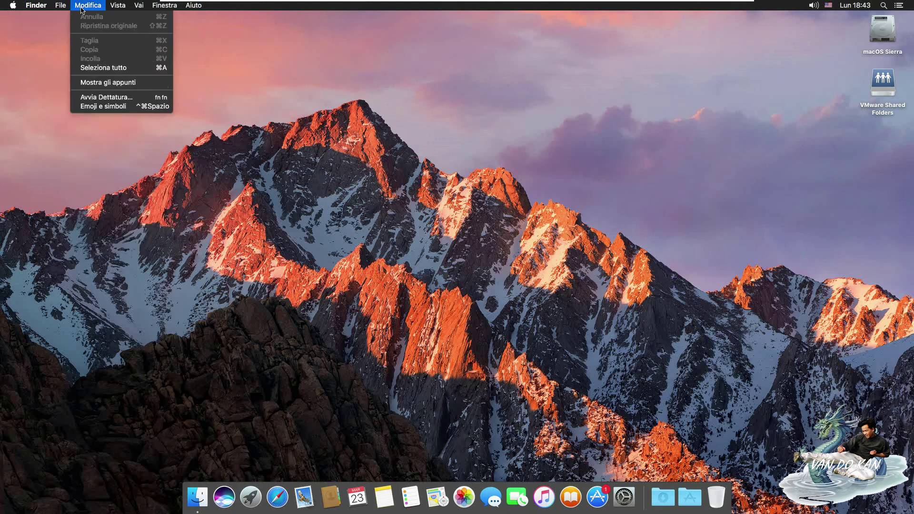
mouse_move(166, 6)
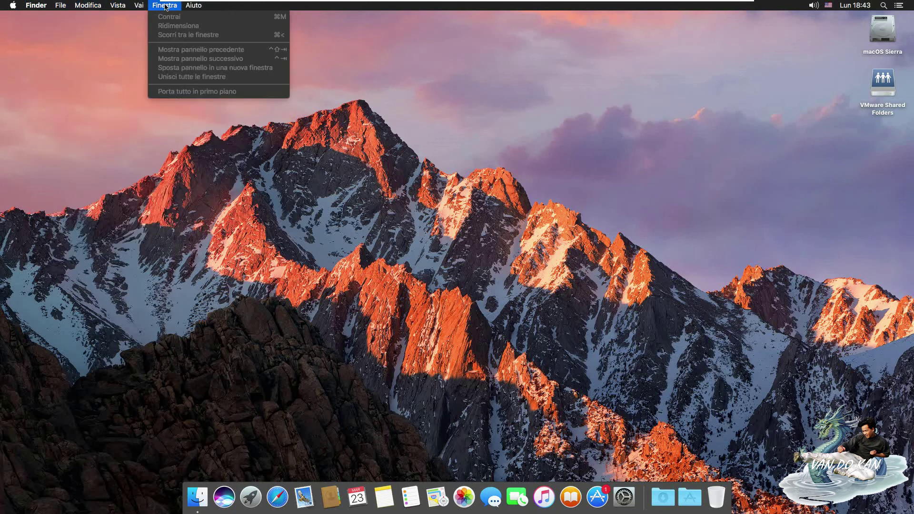
click(836, 19)
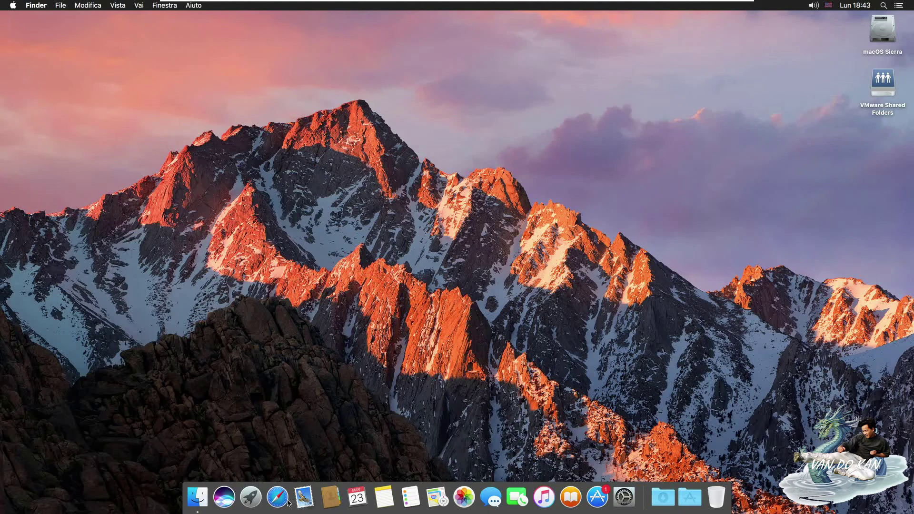
click(197, 501)
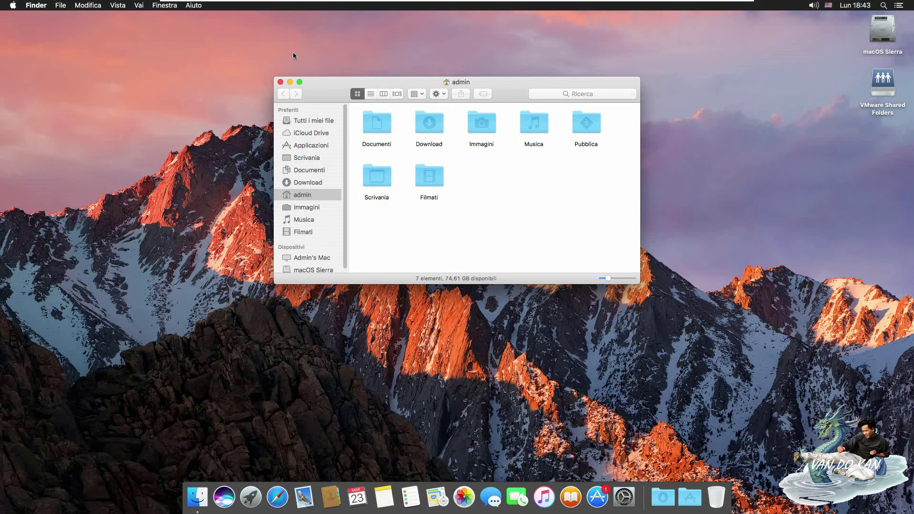
click(281, 82)
- Bring up Siri and decline enabling it, and view the installed applications in Launchpad
click(229, 498)
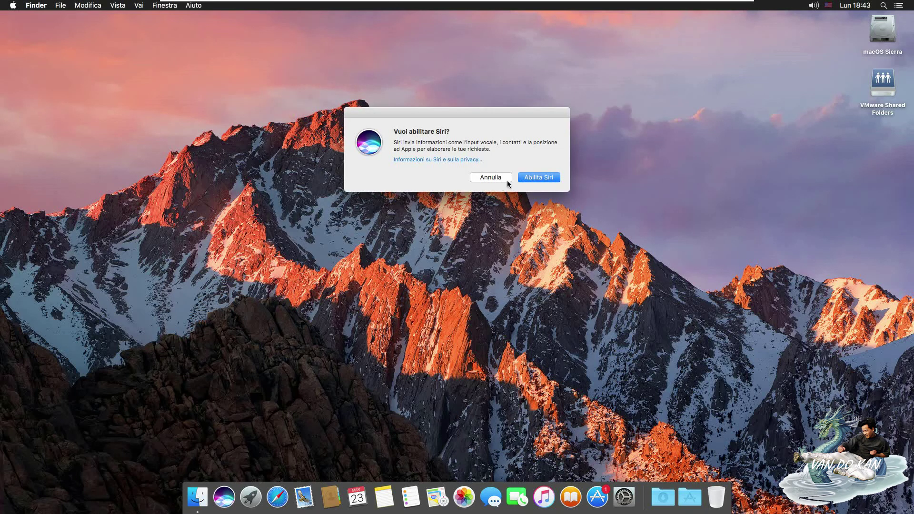
click(495, 179)
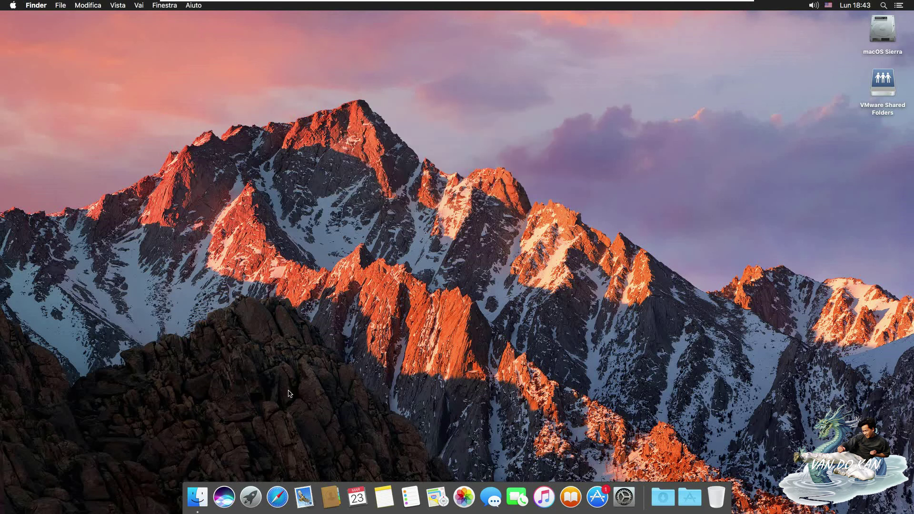
click(251, 498)
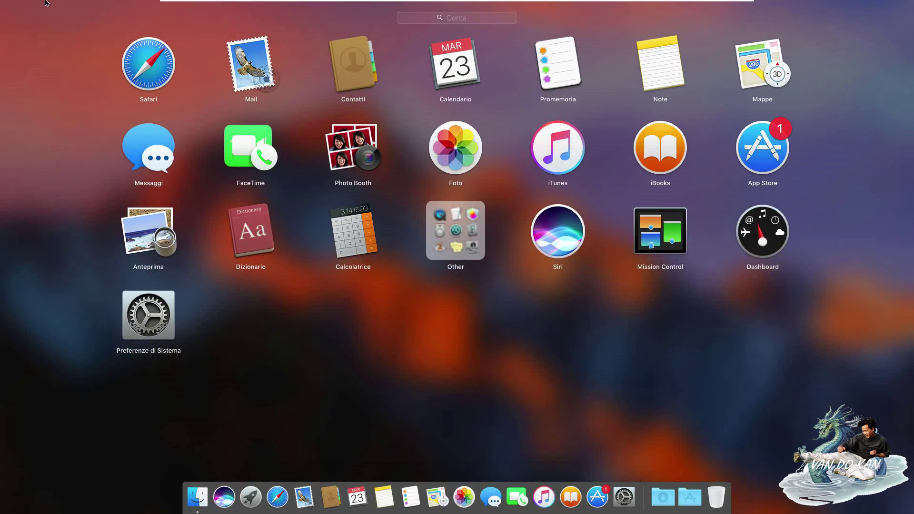
click(252, 501)
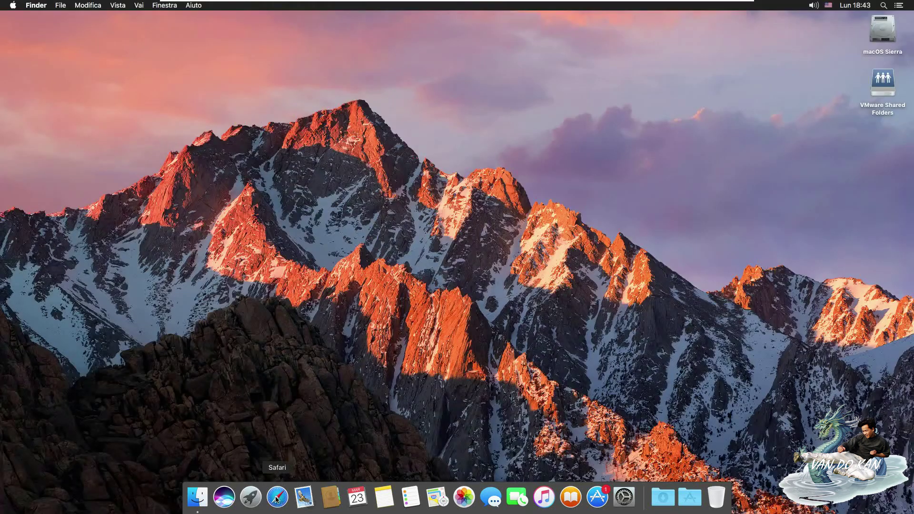
- Check web access by loading Google from the Safari favorites, and close the browser window
click(277, 499)
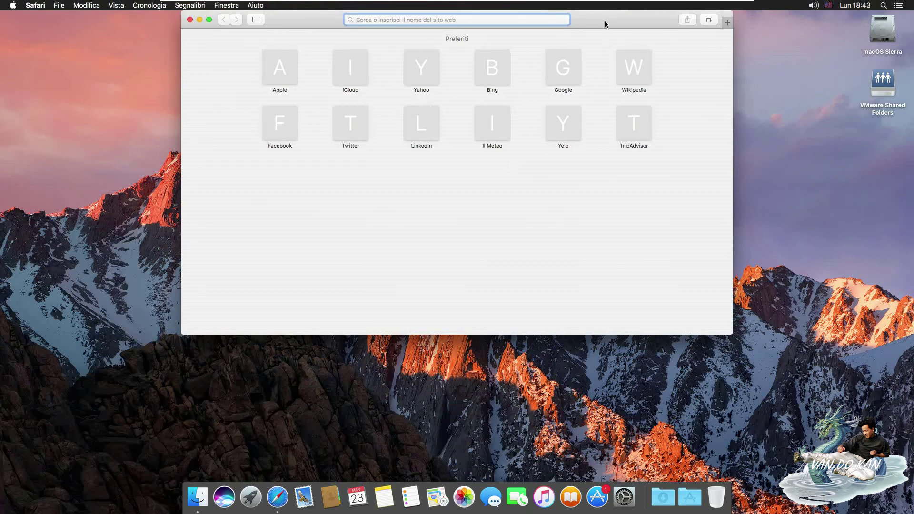
drag(304, 22, 293, 129)
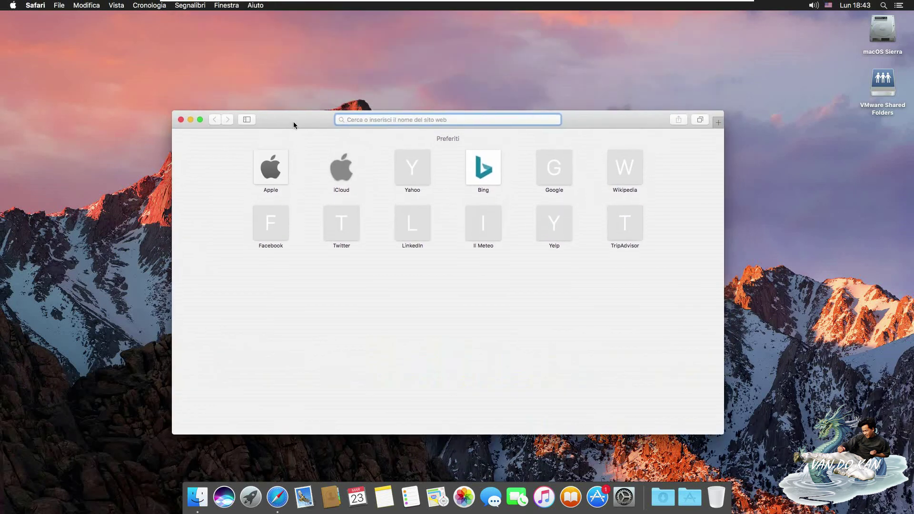
click(553, 187)
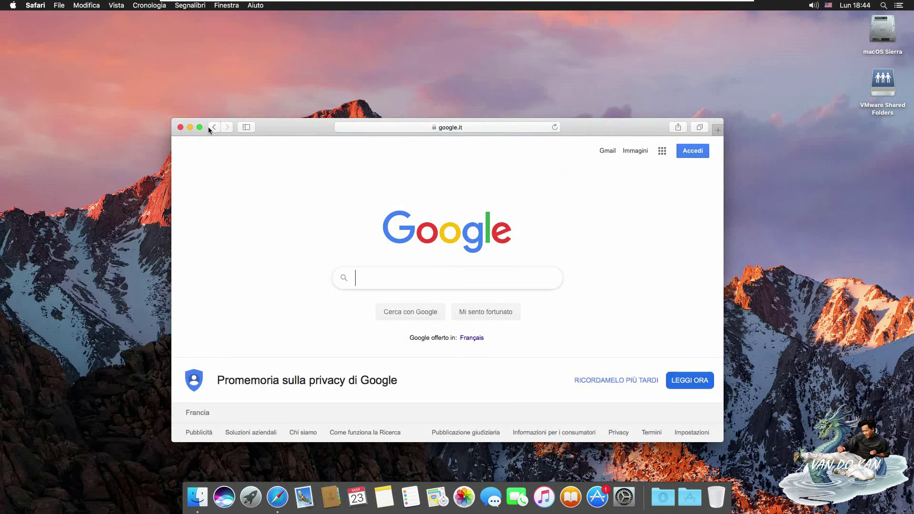
click(180, 127)
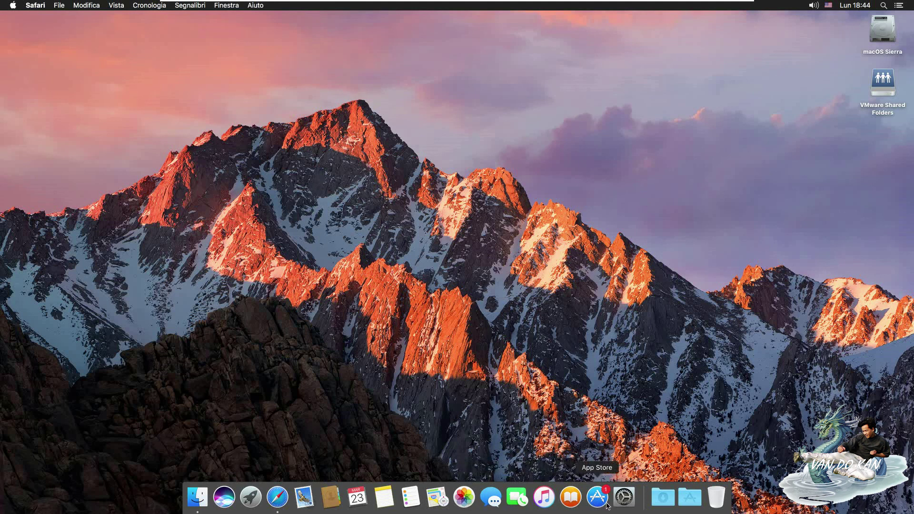
click(551, 348)
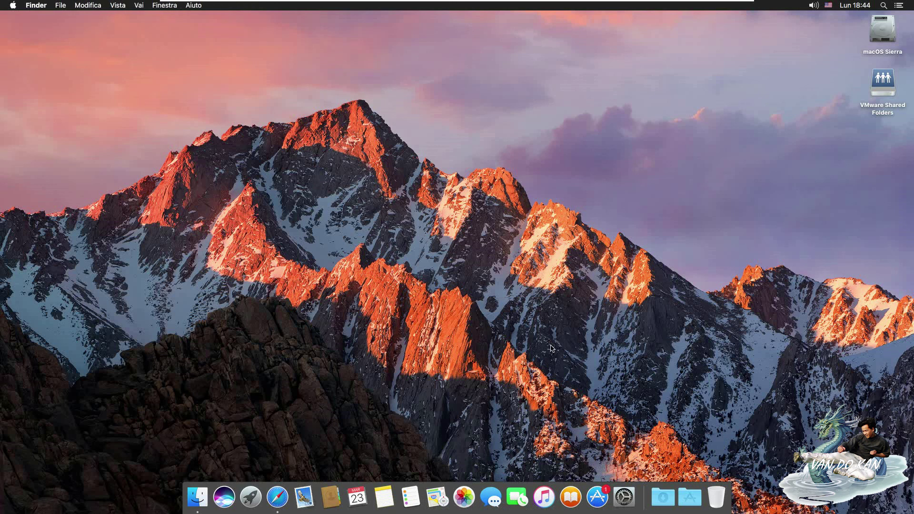